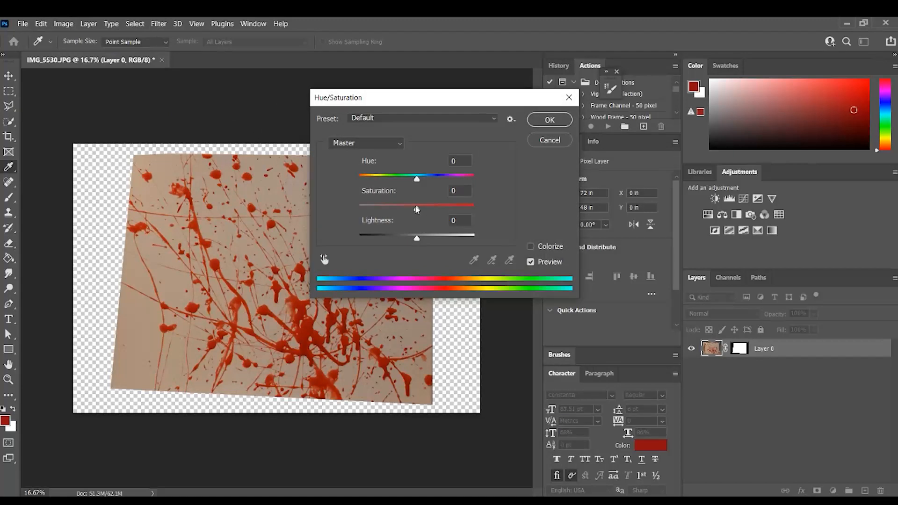
Remove the paint splatter photo's colour with Hue/Saturation and use Levels to push it to high-contrast black and white
click(568, 120)
key(l)
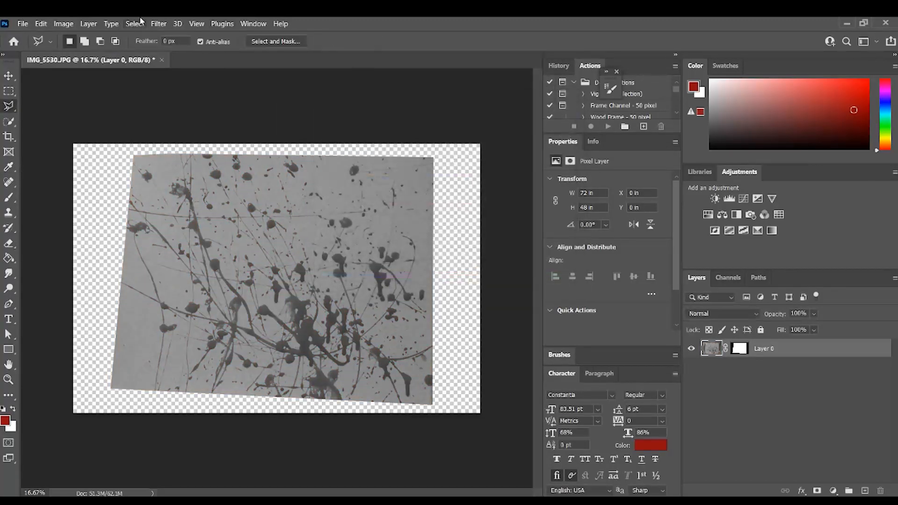
click(89, 23)
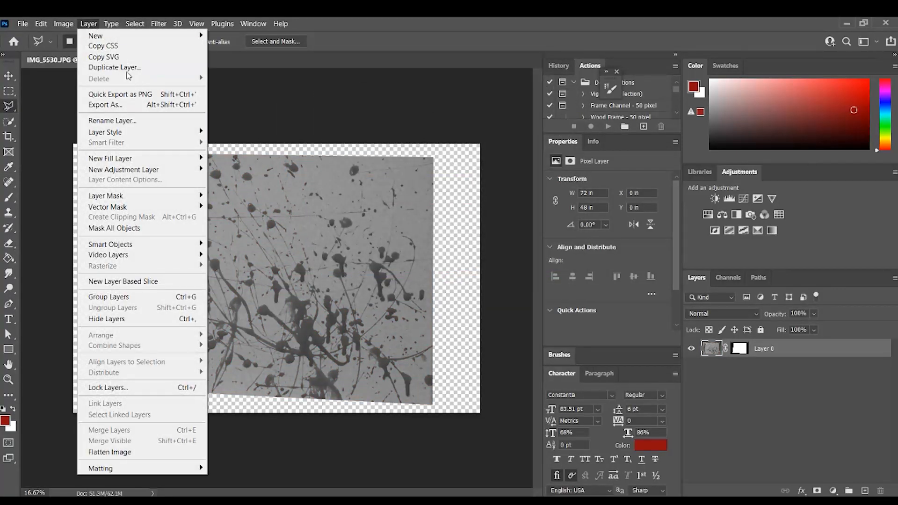
mouse_move(63, 23)
mouse_move(82, 51)
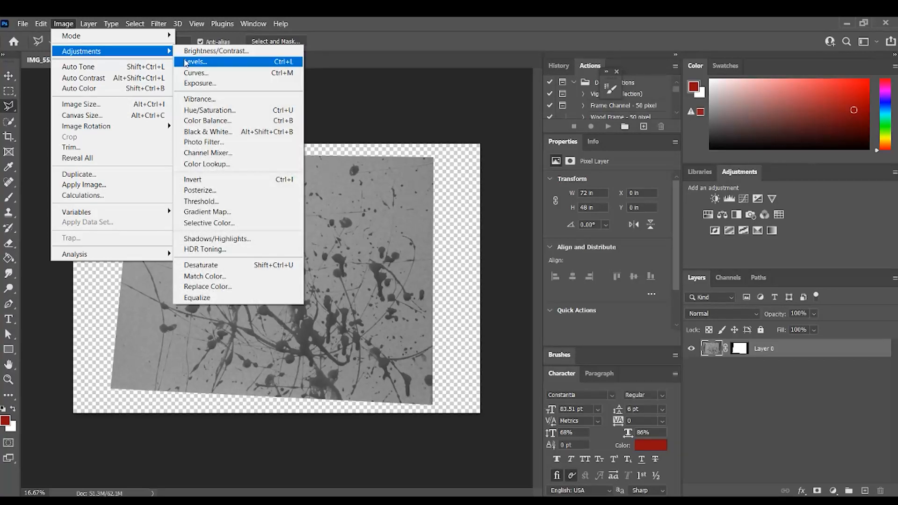
click(186, 62)
mouse_move(476, 226)
mouse_down()
mouse_move(398, 225)
mouse_move(411, 228)
mouse_up()
drag(399, 227, 414, 229)
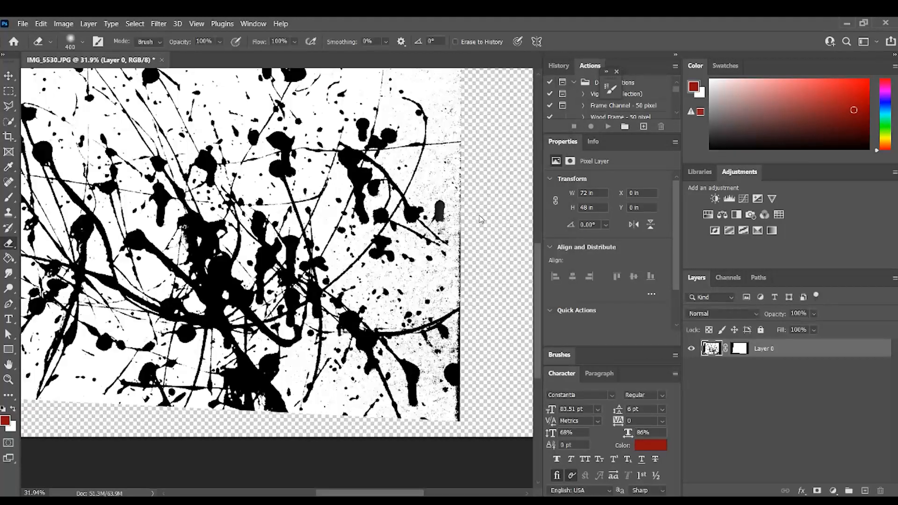
Erase the grainy specks along the splatter's right edge with the Eraser at 100 px
click(482, 199)
key(ctrl+z)
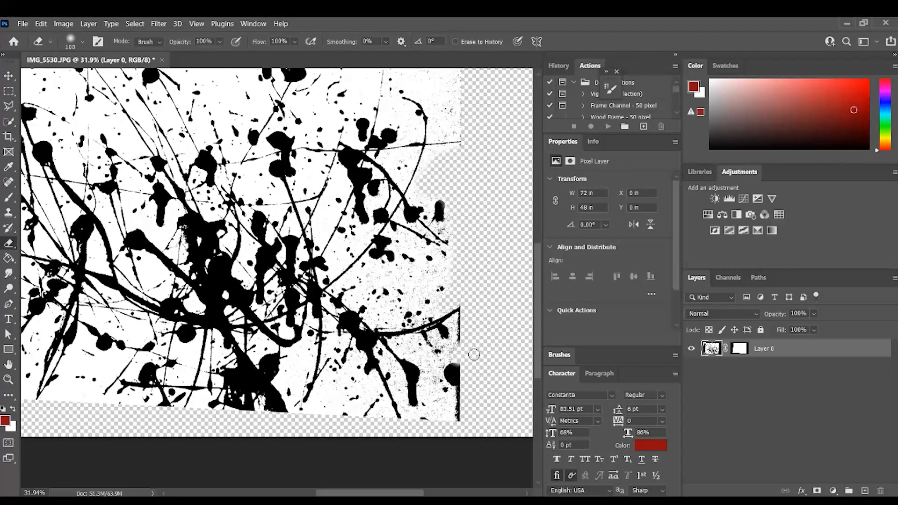
key(ctrl+0)
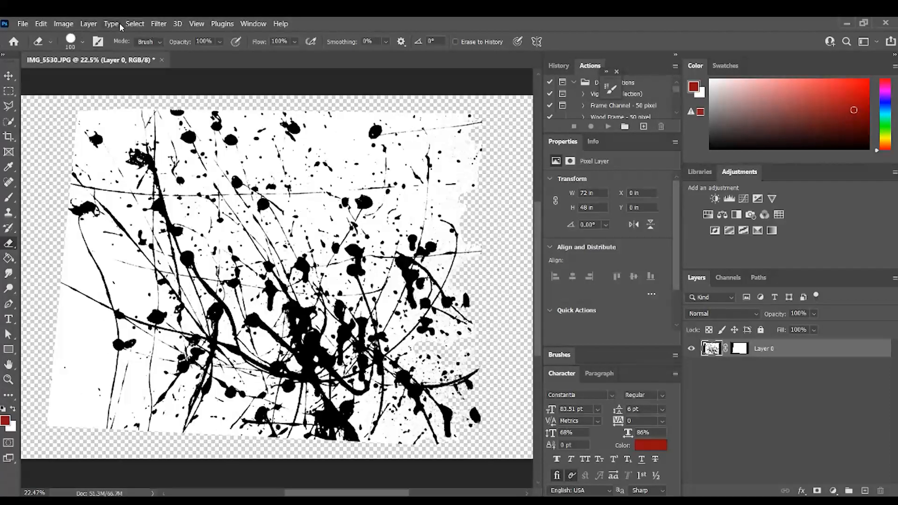
Select the black splatter marks using Color Range with Sampled Colors and a fuzziness of 200
click(89, 24)
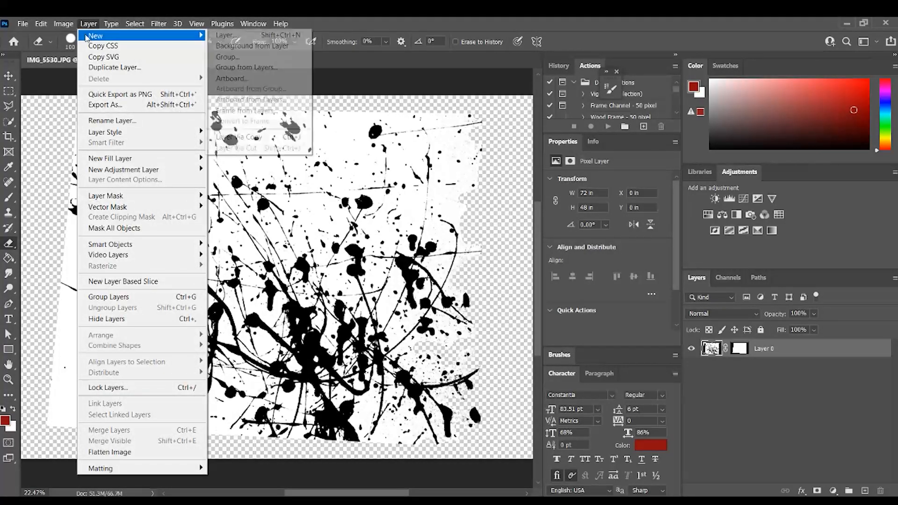
mouse_move(131, 21)
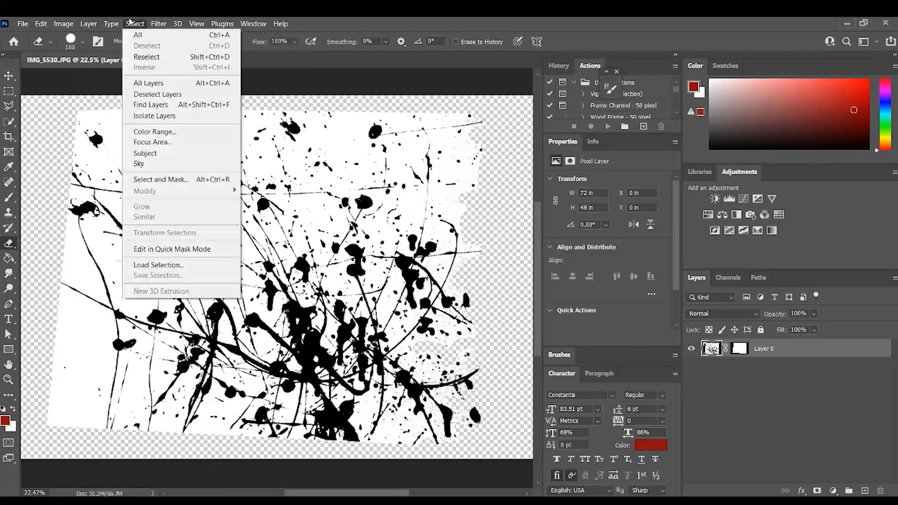
click(170, 134)
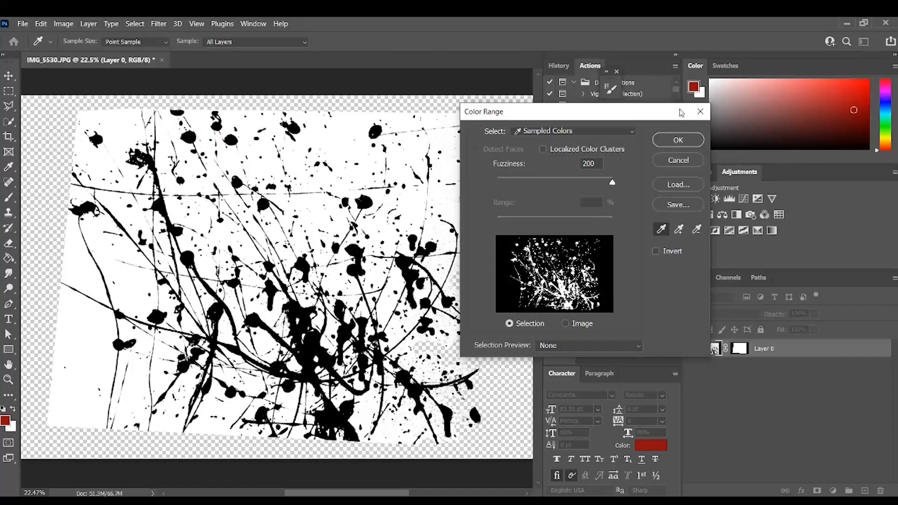
click(679, 141)
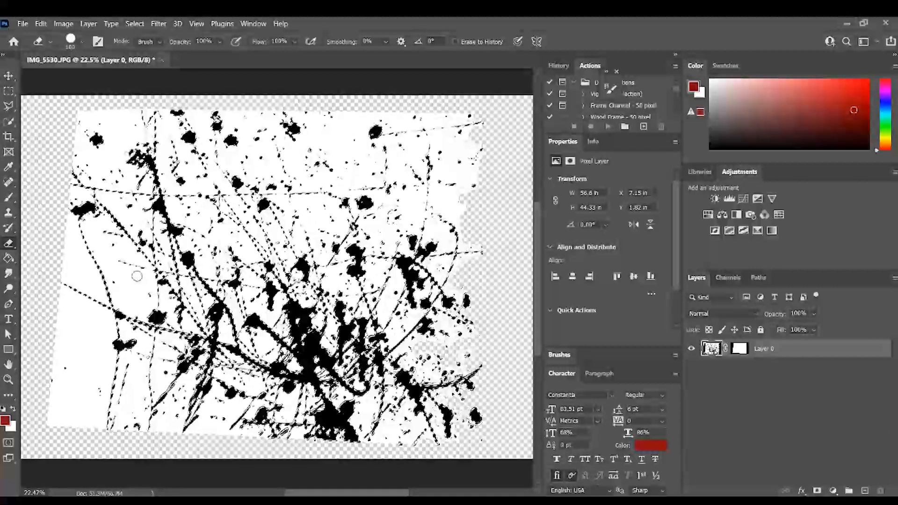
Define the selected splatter as a brush preset named BloodSpatter1
click(41, 24)
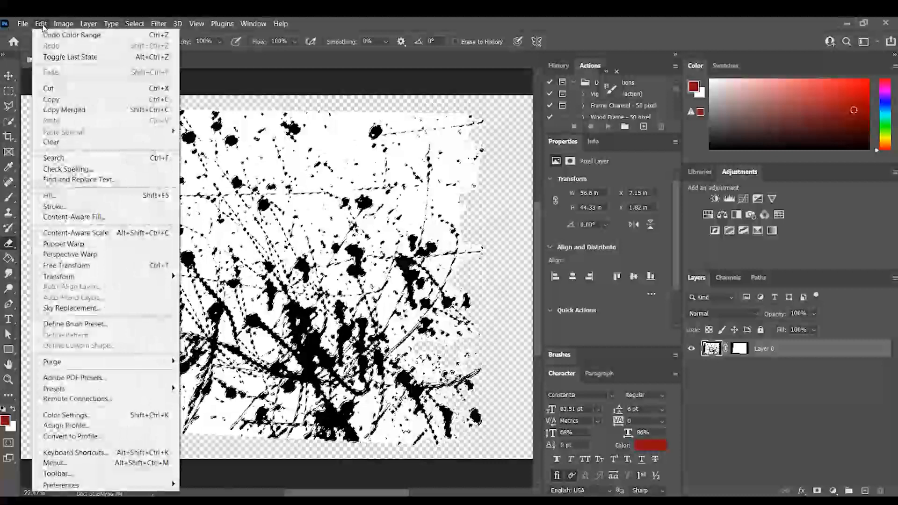
click(100, 324)
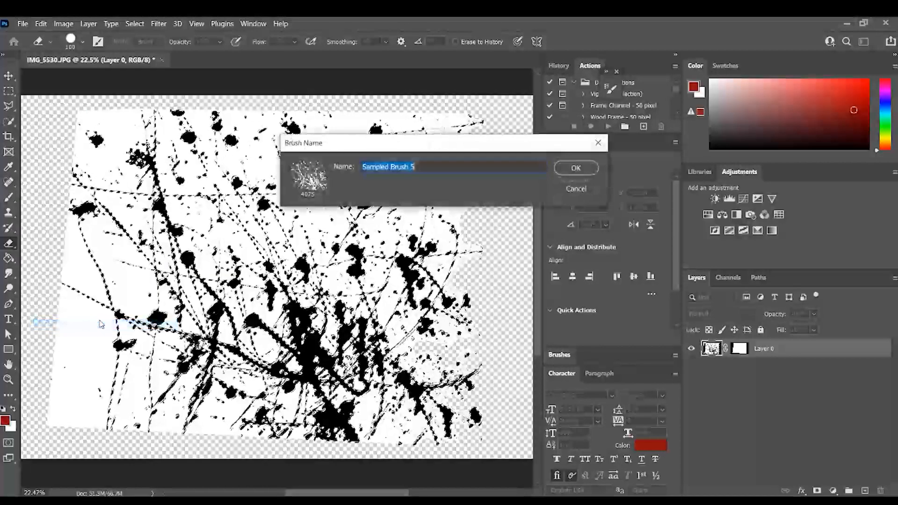
text(BloodSpatt)
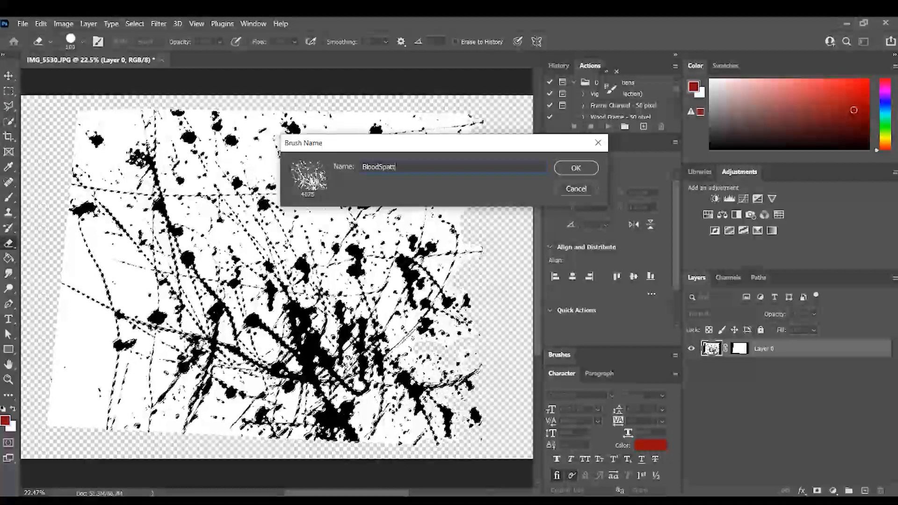
text(er1)
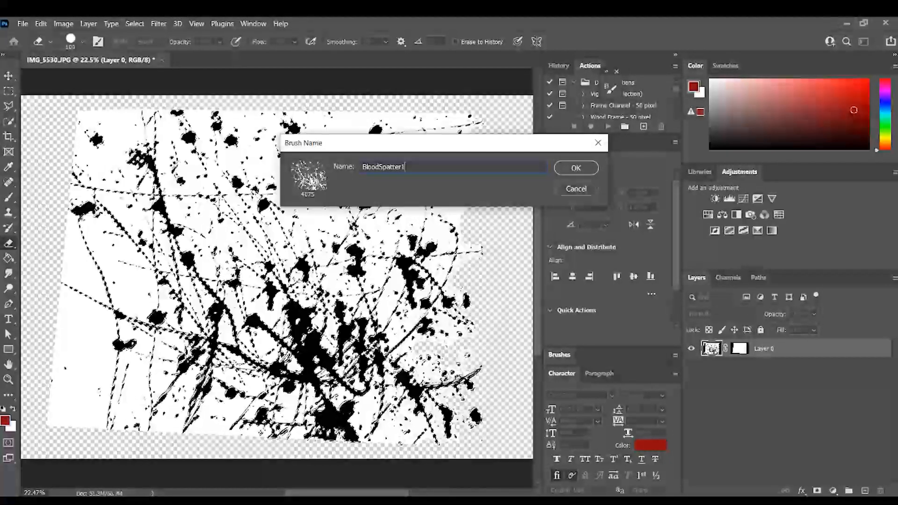
click(583, 173)
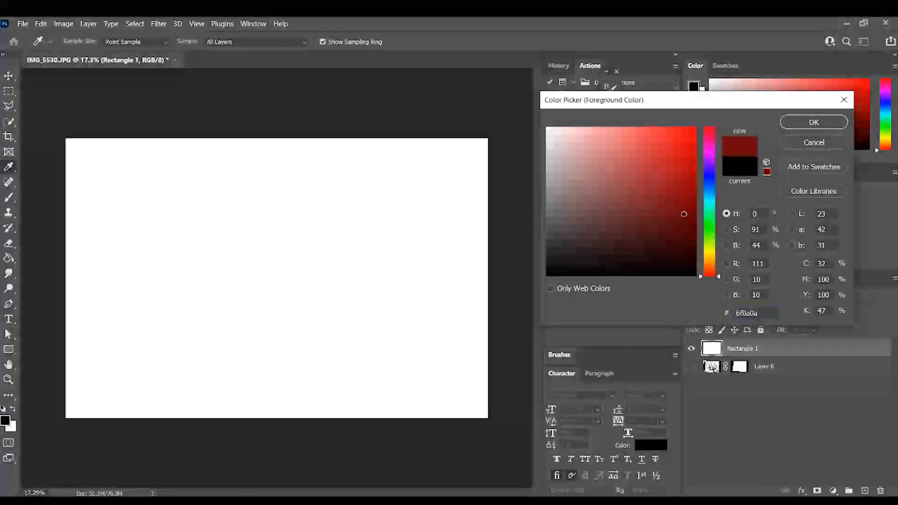
Set the foreground colour to dark red 6f0a0a
click(684, 214)
click(814, 122)
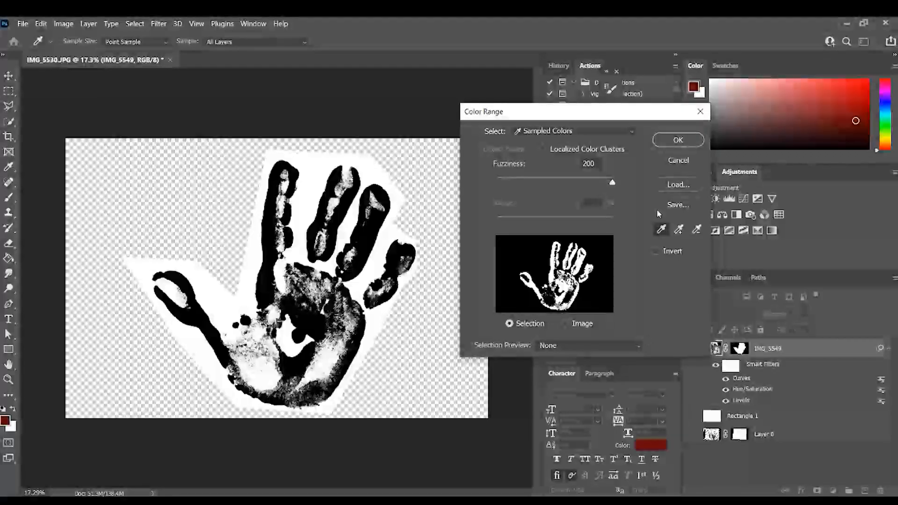
Select the black handprint using Color Range at fuzziness 200 and define it as a brush preset named HandPrint 2
click(696, 143)
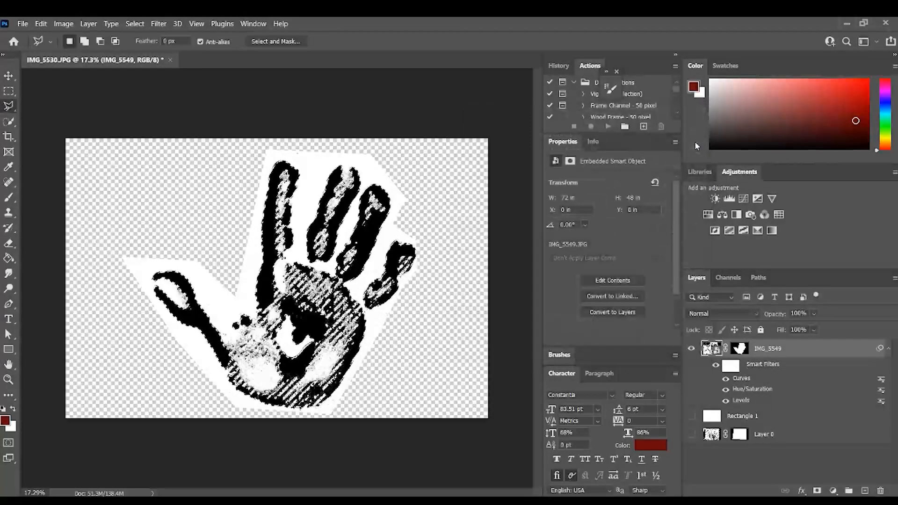
click(41, 23)
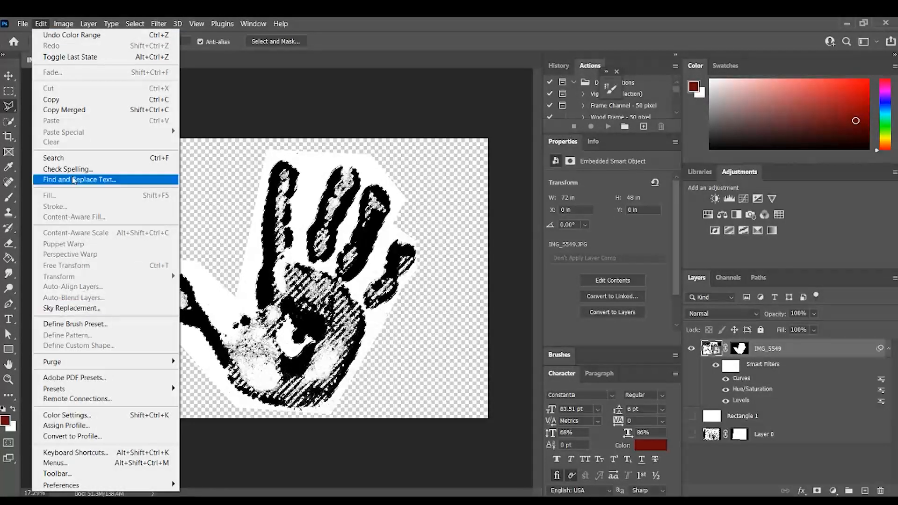
click(126, 328)
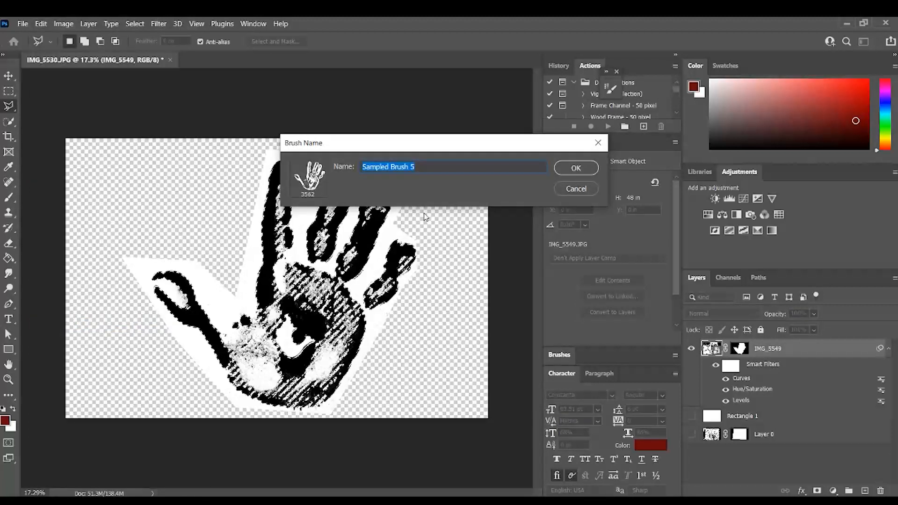
text(HandPrint 2)
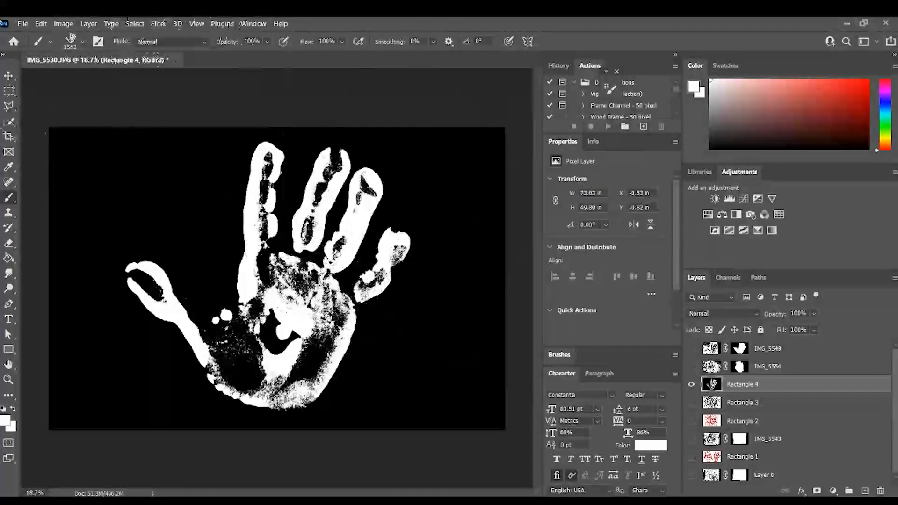
Crop the canvas to a rectangle about 55 by 48 in around the white handprint on black
click(21, 24)
key(m)
drag(108, 127, 458, 431)
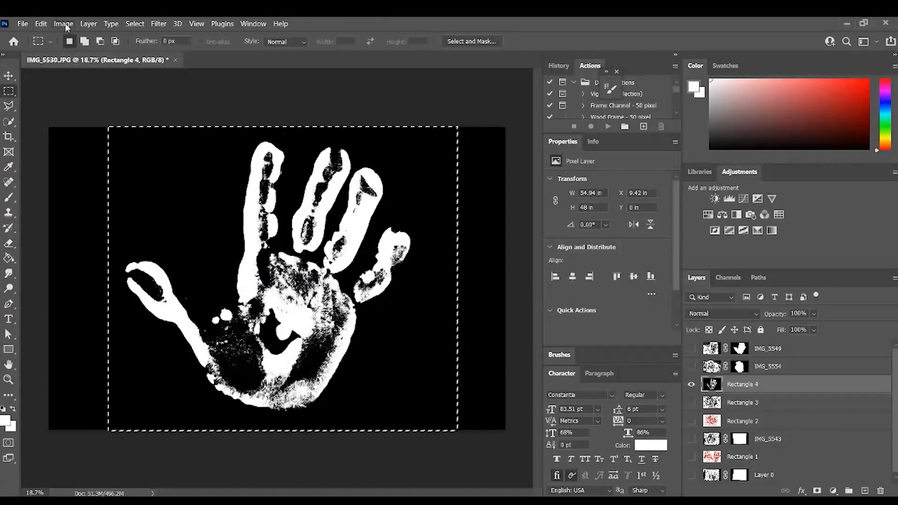
click(66, 24)
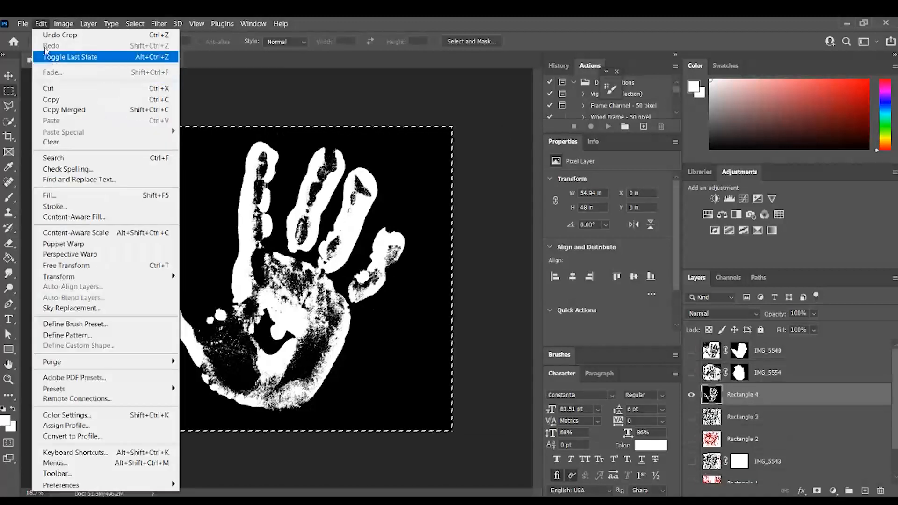
Quick-export the cropped white handprint on black as a PNG
mouse_move(27, 22)
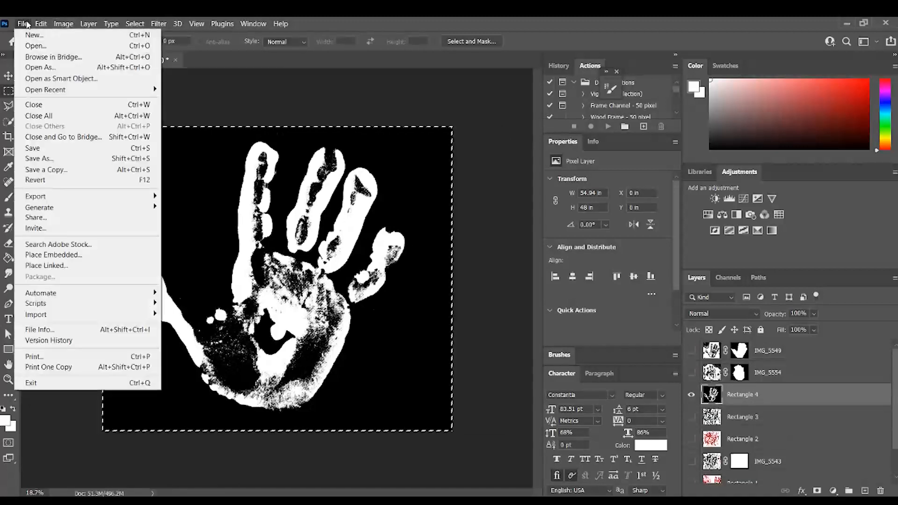
mouse_move(109, 197)
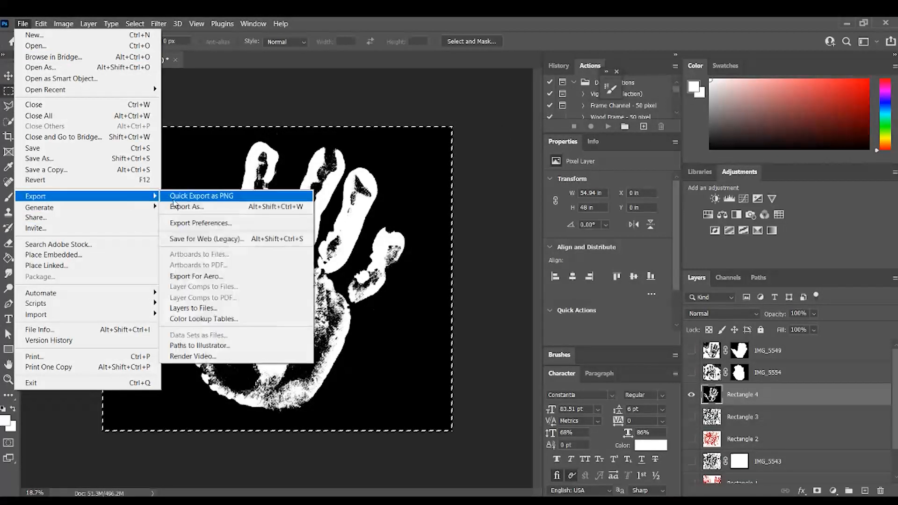
click(187, 195)
click(787, 432)
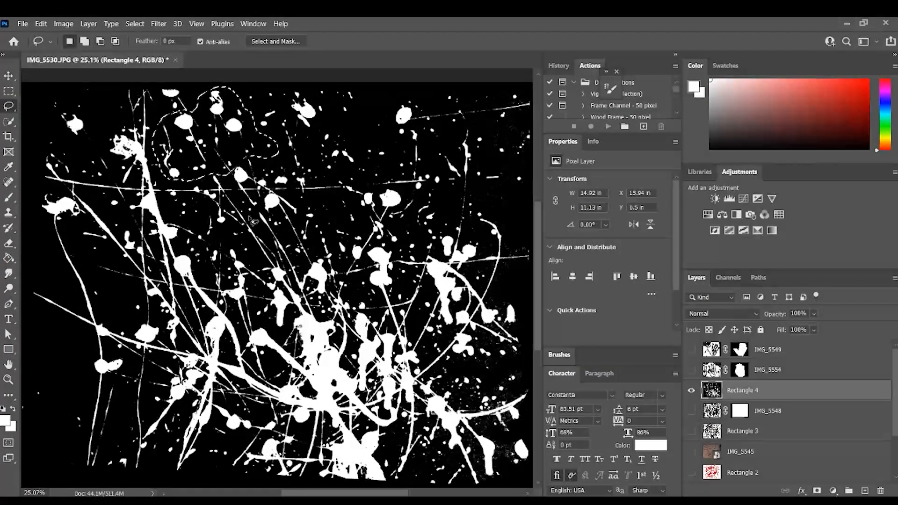
Mask the Rectangle 4 splatter layer down to the lassoed cluster of drops
click(817, 491)
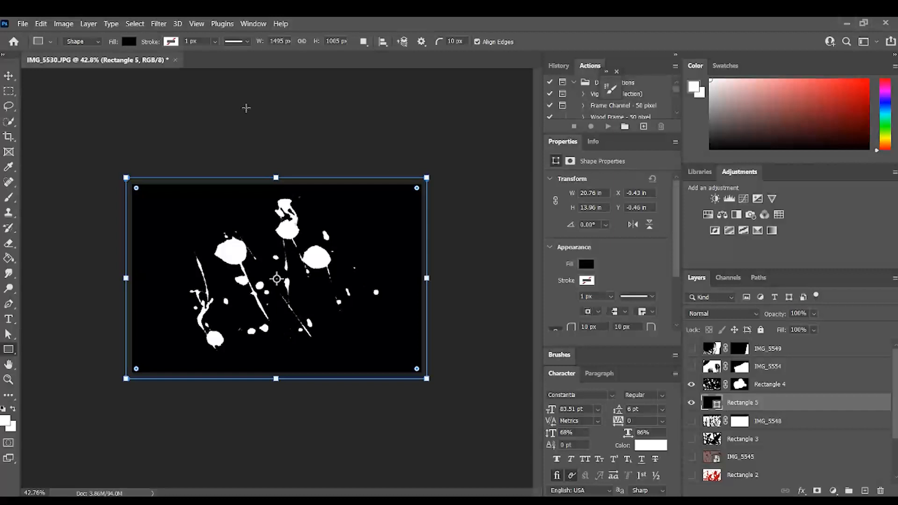
click(22, 23)
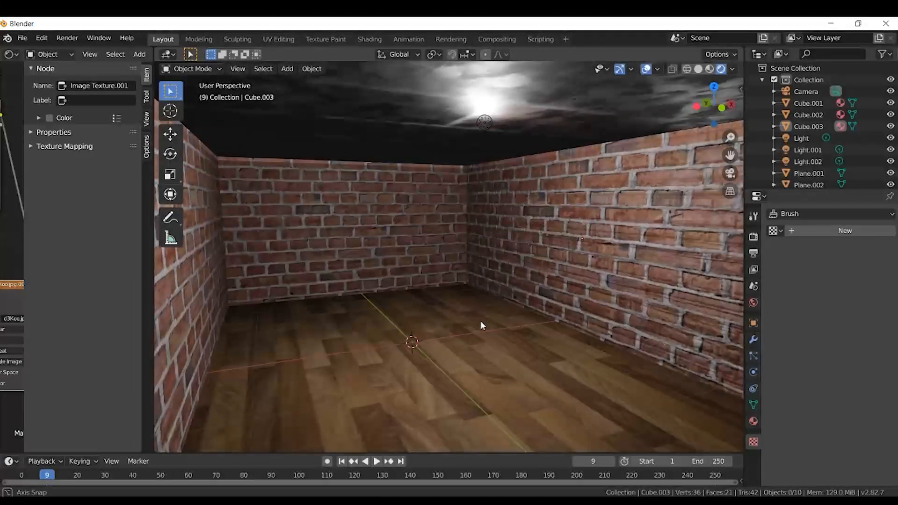
mouse_move(481, 321)
middle_down()
mouse_move(443, 319)
mouse_move(422, 289)
mouse_move(438, 321)
mouse_move(409, 261)
mouse_move(442, 280)
middle_up()
click(753, 216)
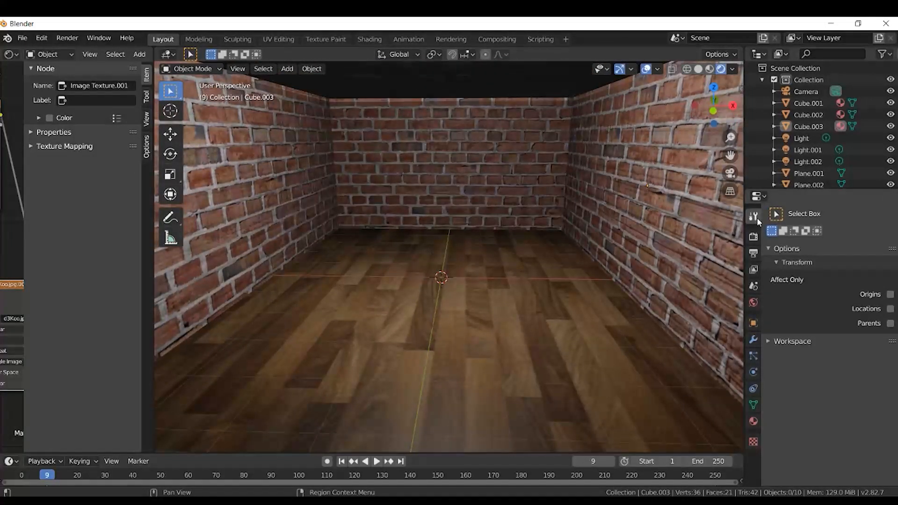
click(217, 70)
click(197, 146)
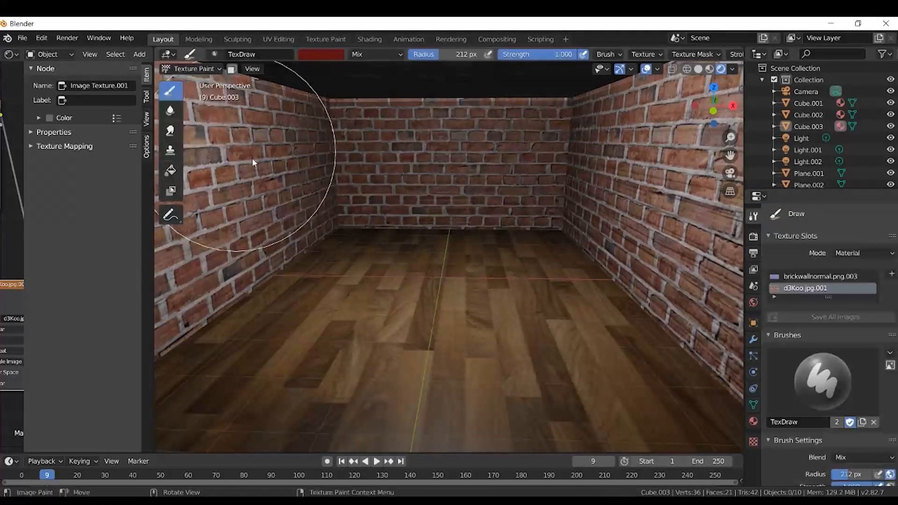
middle_drag(506, 293, 488, 278)
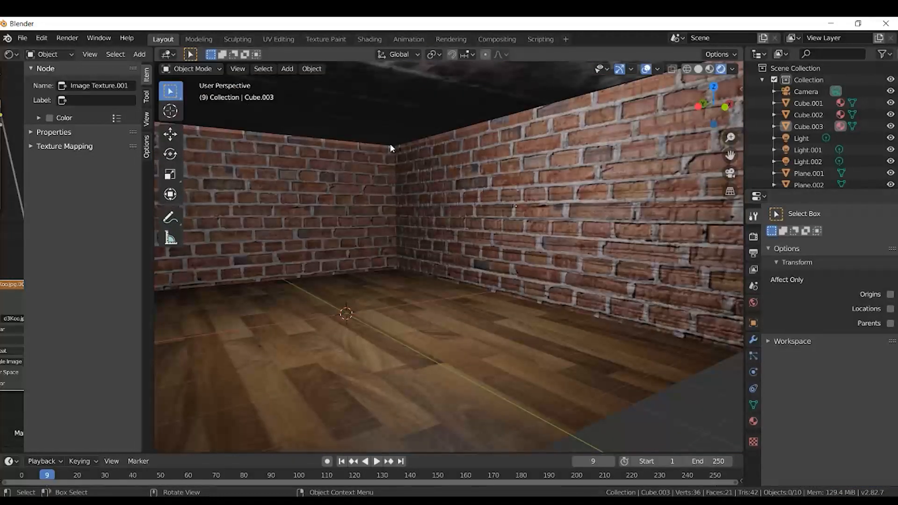
Select the brick wall Cube.003 in the Blender room scene and switch it to Texture Paint mode
click(584, 206)
middle_drag(583, 210, 516, 222)
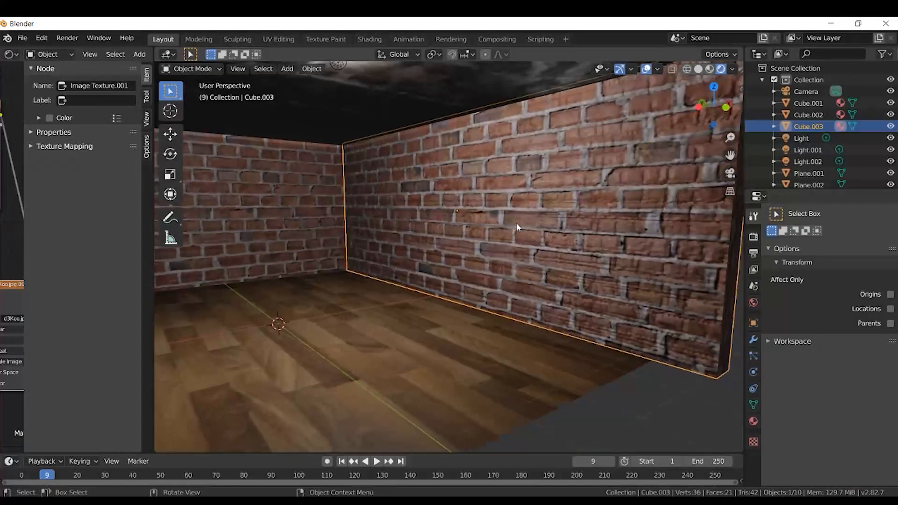
click(206, 69)
click(206, 146)
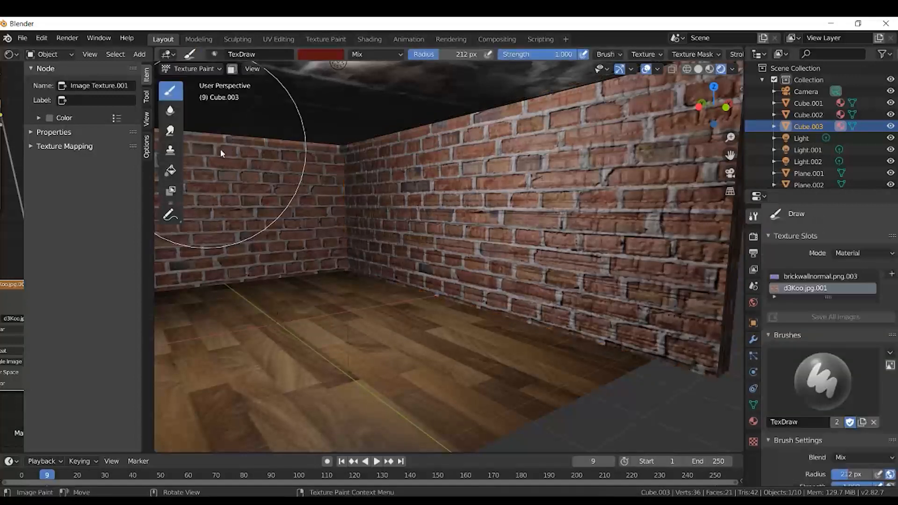
Create a new texture for the TexDraw brush
scroll(824, 381, down, 2)
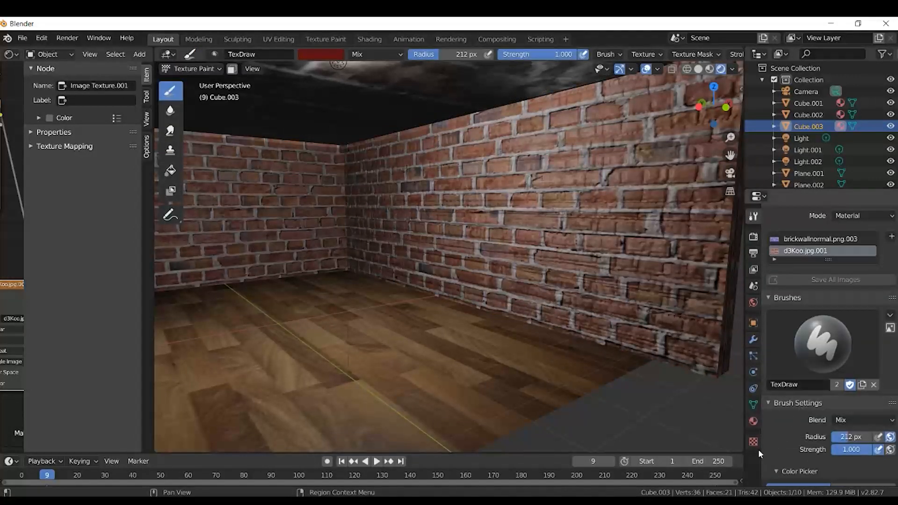
scroll(775, 437, down, 6)
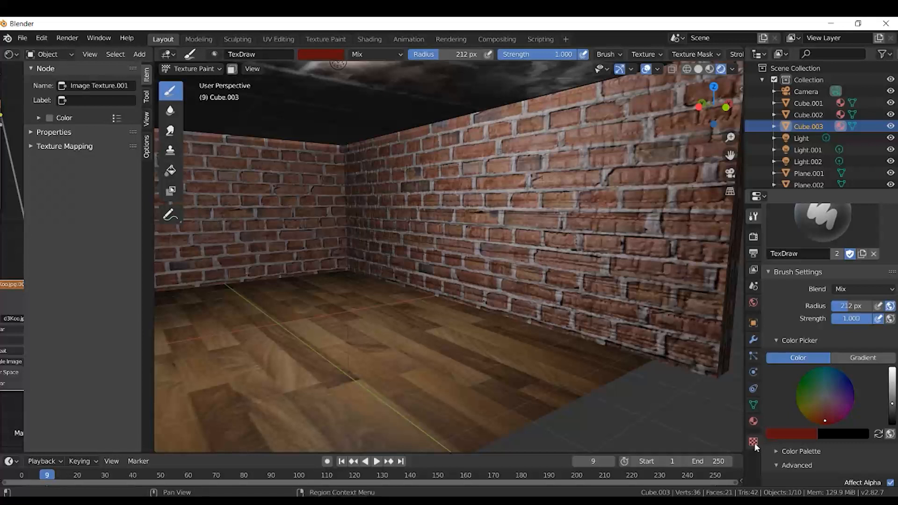
click(753, 442)
click(849, 229)
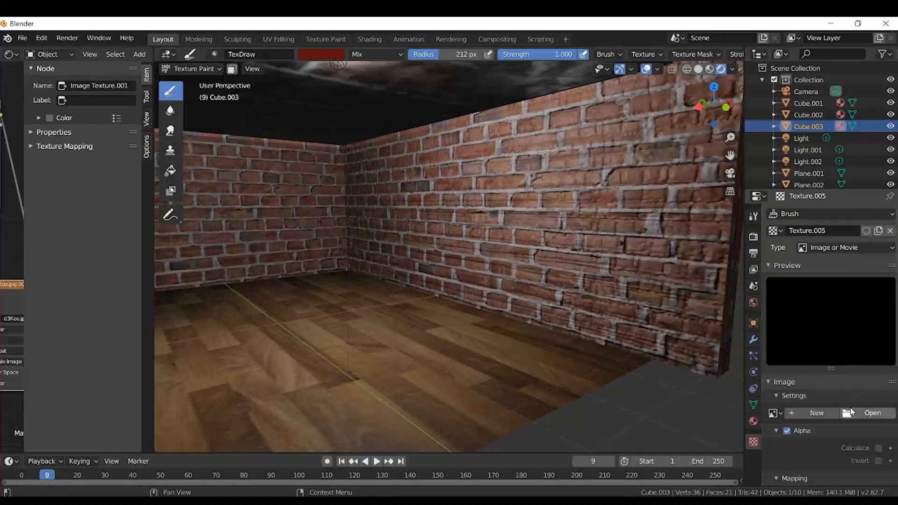
Load AlphaSpatter1.png into the new brush texture and assign Texture.005 as the brush's texture mask
click(851, 412)
double_click(201, 176)
click(755, 216)
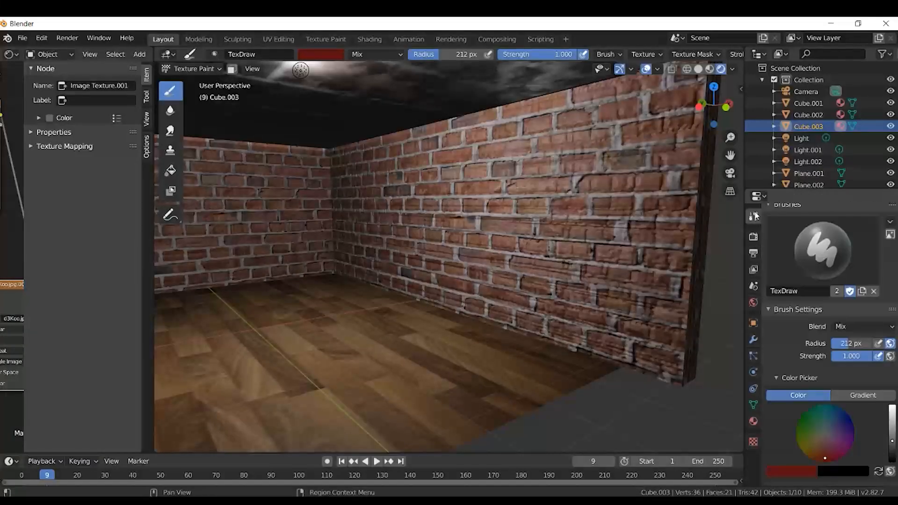
scroll(809, 345, down, 10)
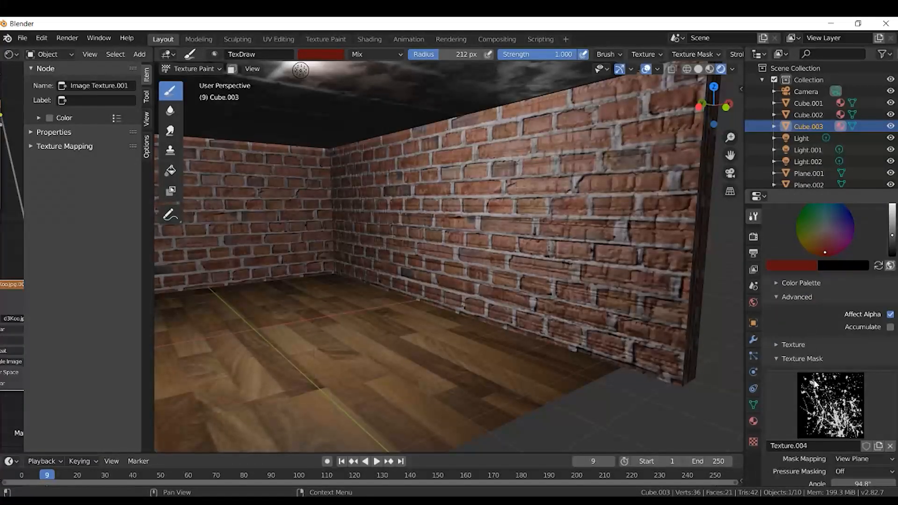
click(776, 359)
click(775, 359)
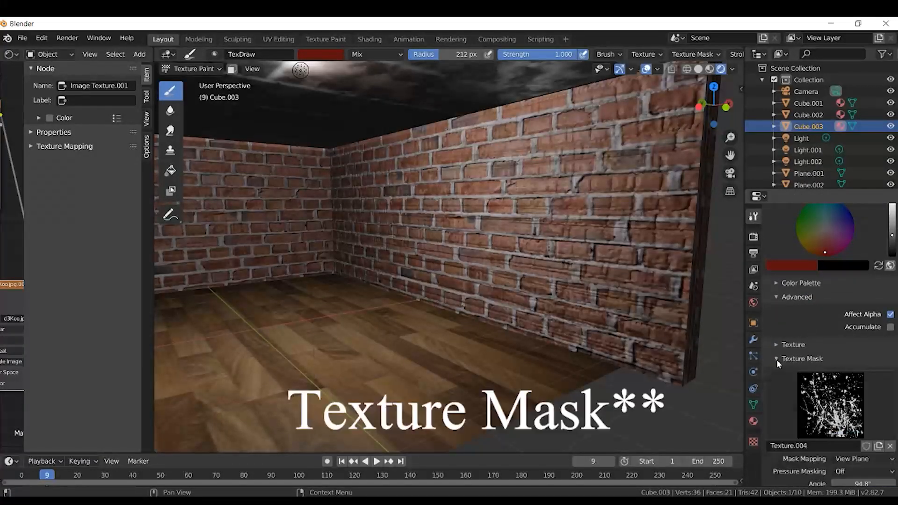
click(831, 405)
click(775, 222)
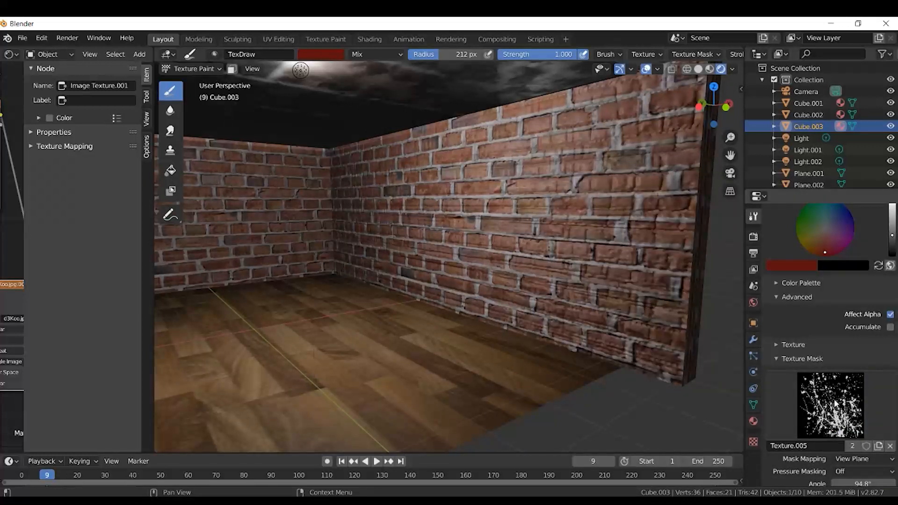
scroll(839, 409, down, 3)
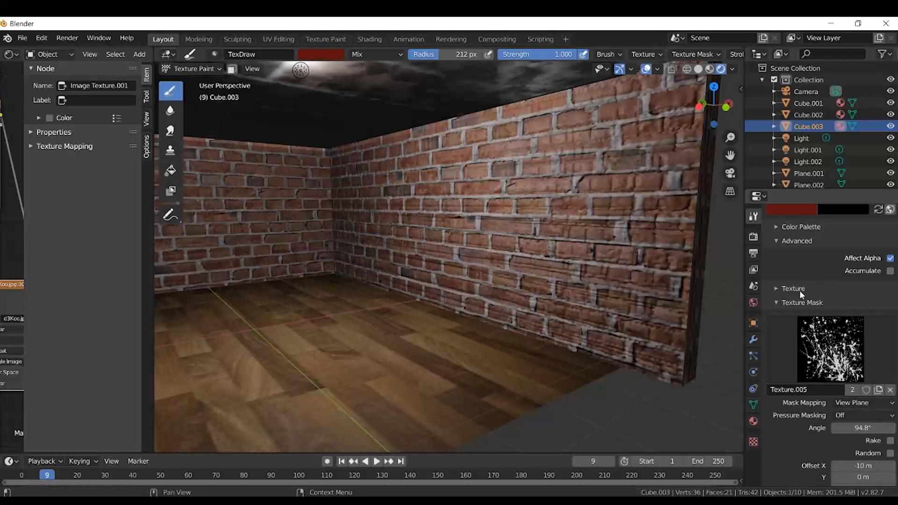
Set the TexDraw brush radius to 223 px over the brick wall
middle_drag(607, 309, 577, 347)
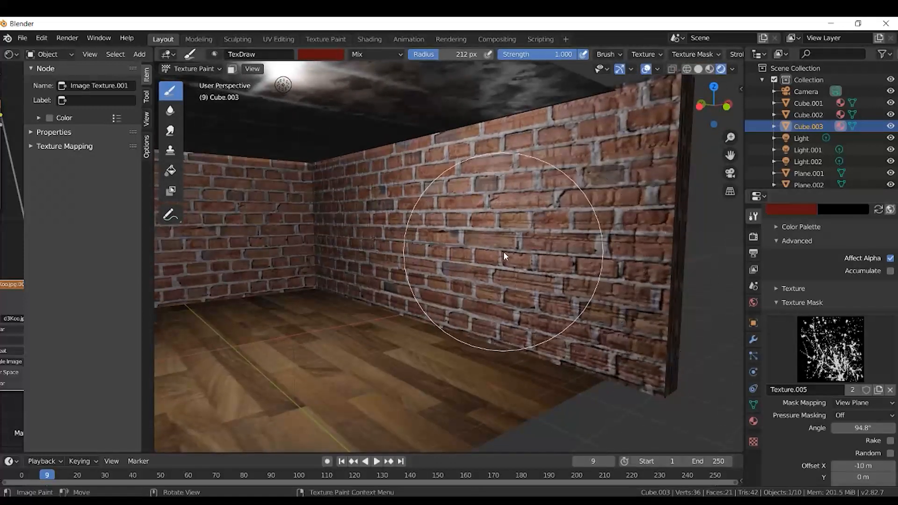
key(f)
click(522, 257)
middle_drag(523, 258, 539, 257)
key(f)
click(533, 250)
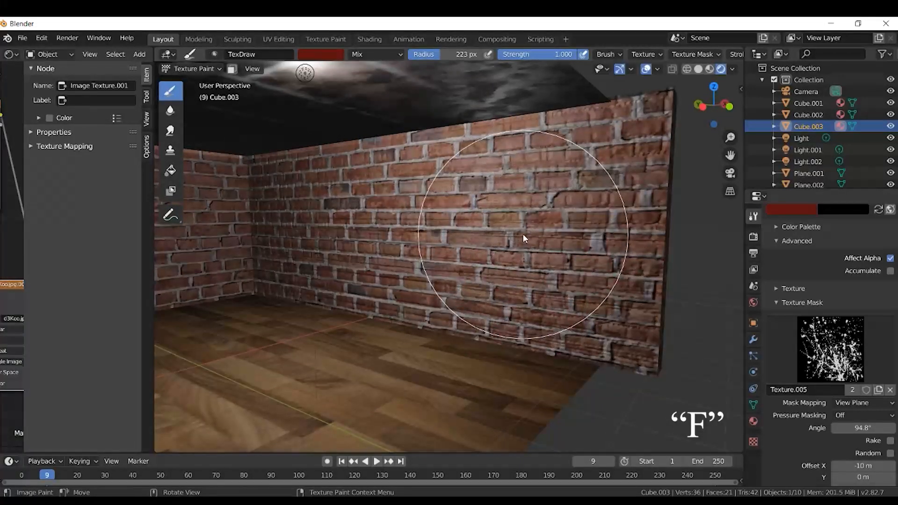
Stamp a trial dark red spatter on the Cube.003 brick wall, and undo it
click(523, 234)
scroll(635, 324, up, 5)
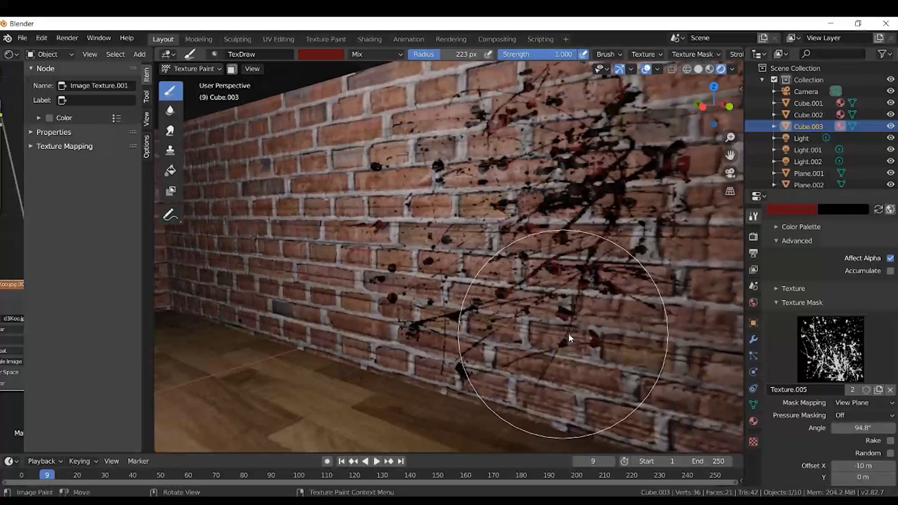
mouse_move(569, 334)
middle_down()
mouse_move(614, 333)
mouse_move(582, 308)
mouse_move(535, 308)
mouse_move(557, 332)
mouse_move(545, 332)
mouse_move(564, 342)
middle_up()
click(614, 332)
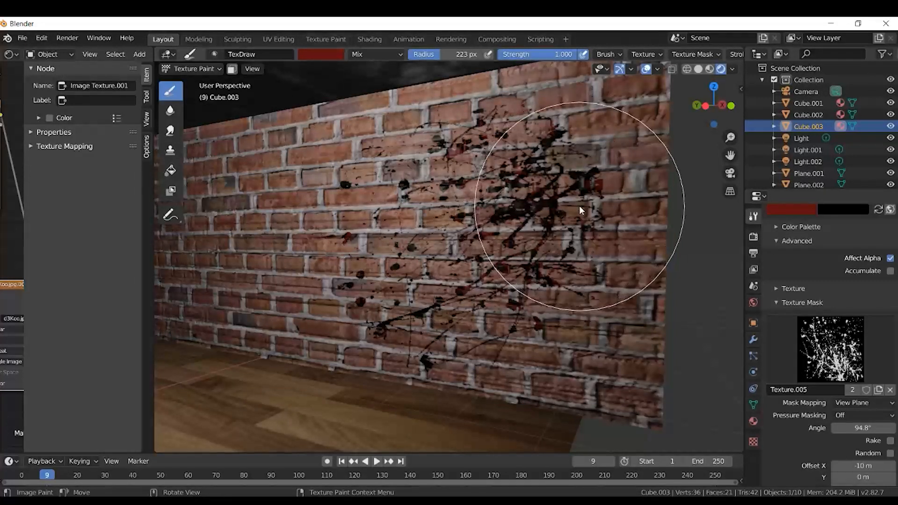
key(ctrl+z)
Try a brighter red brush colour with an HSV value of 0.904 for a wall spatter, and undo the stamp
click(334, 56)
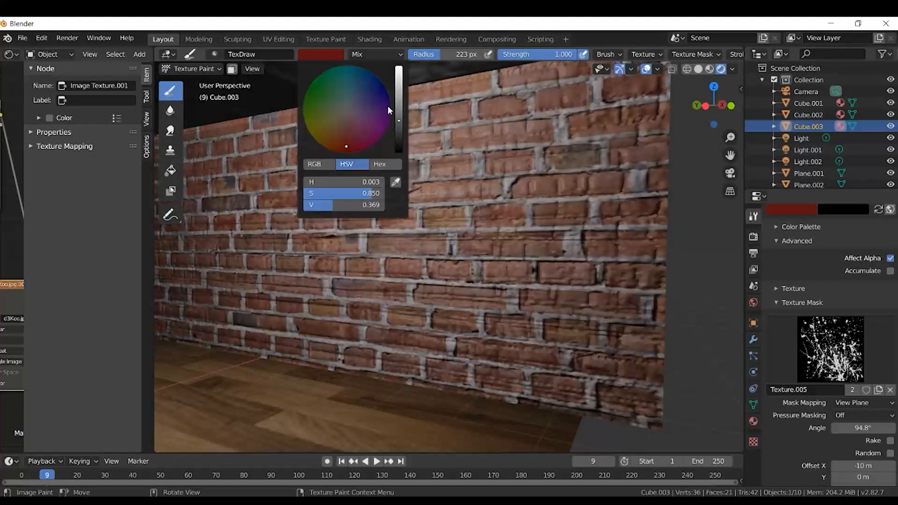
drag(399, 108, 400, 70)
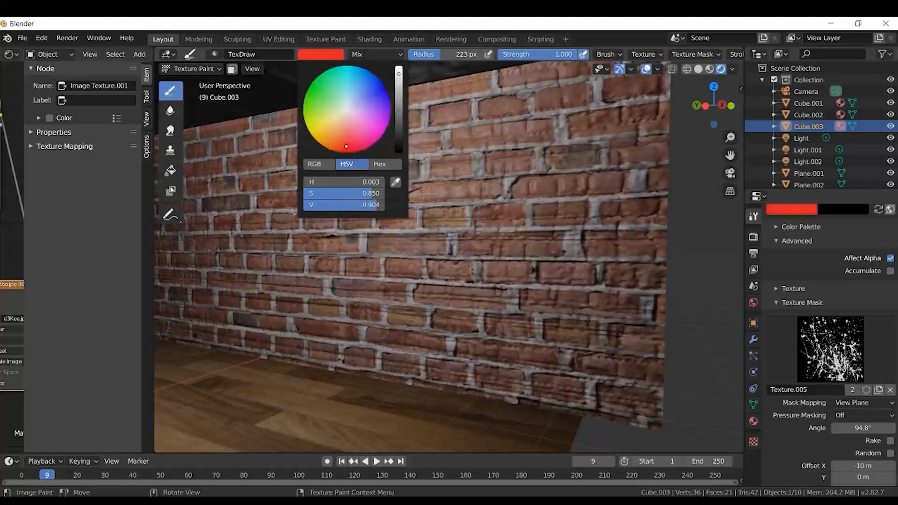
click(535, 246)
scroll(545, 251, up, 3)
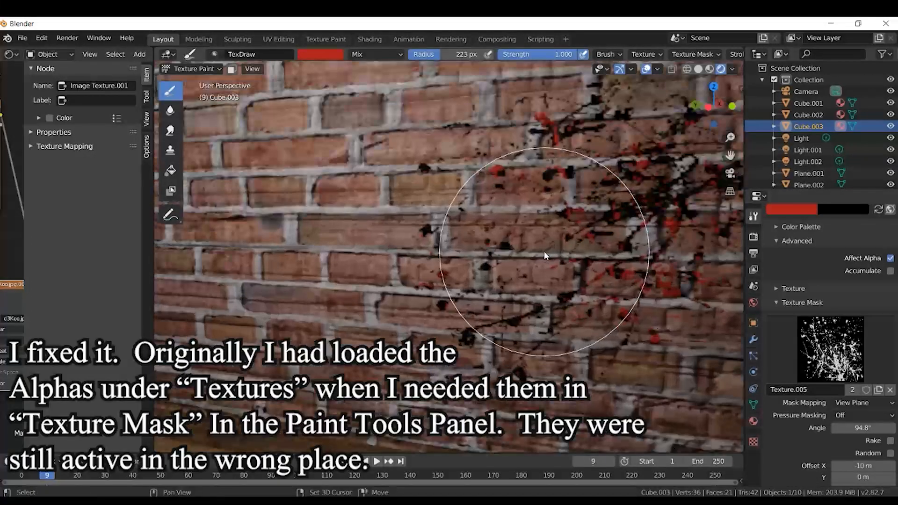
shift+middle_drag(544, 251, 467, 265)
key(ctrl+z)
key(ctrl+shift+z)
key(ctrl+z)
scroll(450, 289, down, 4)
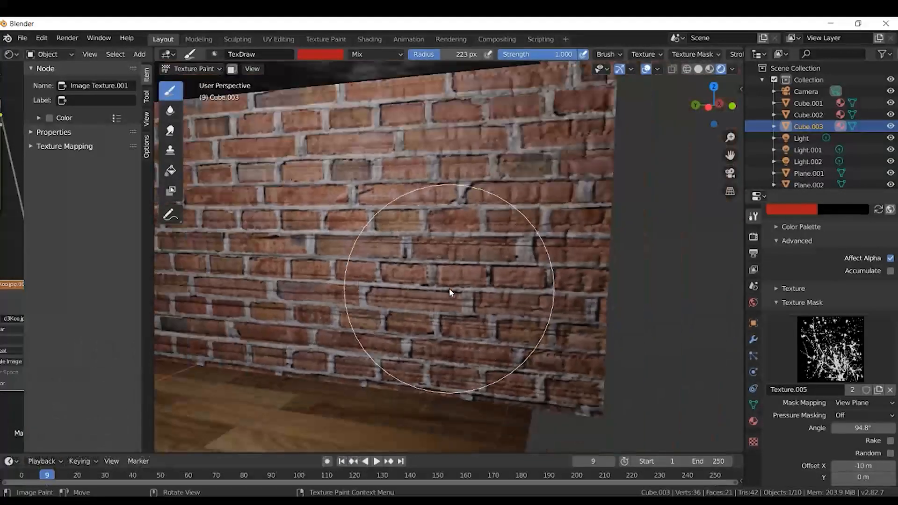
Darken the brush colour to a deep blood red
shift+middle_drag(420, 263, 430, 252)
click(338, 55)
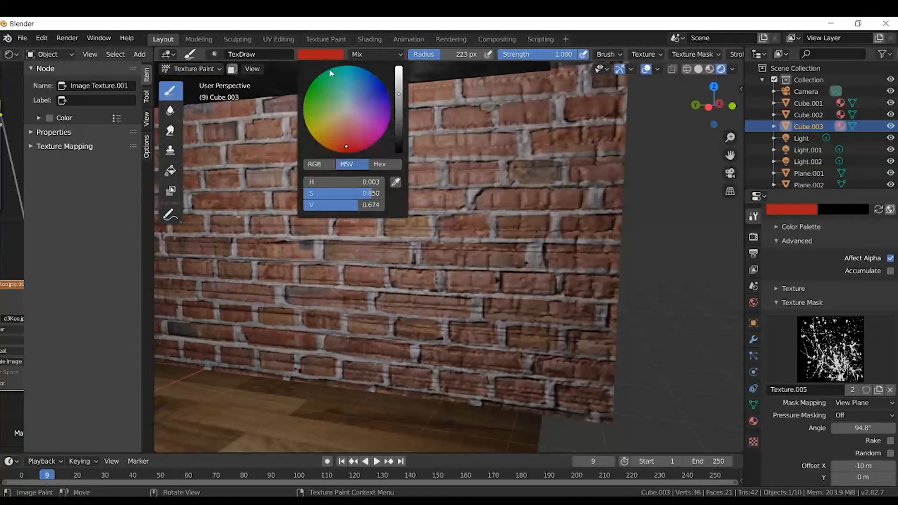
mouse_move(400, 131)
mouse_down()
mouse_move(399, 102)
mouse_move(399, 125)
mouse_up()
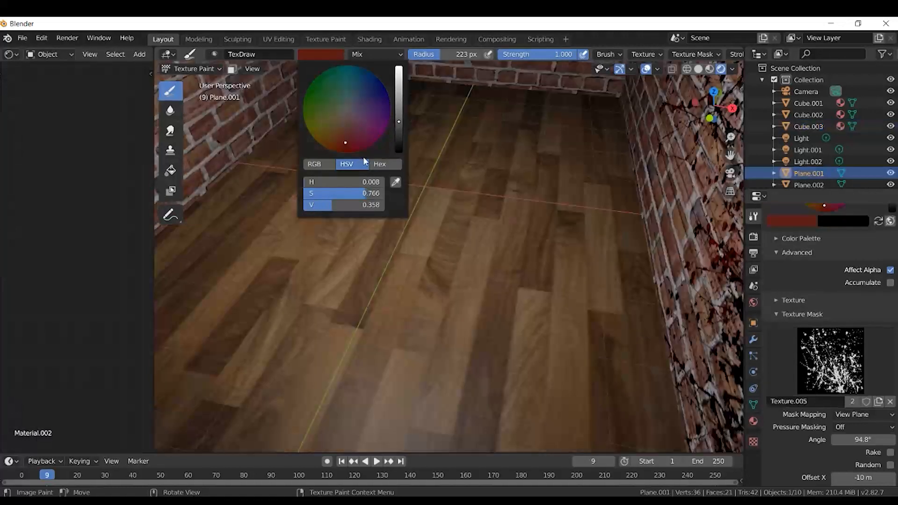
Try stamping the dark red spatter on the wooden floor Plane.001
click(481, 339)
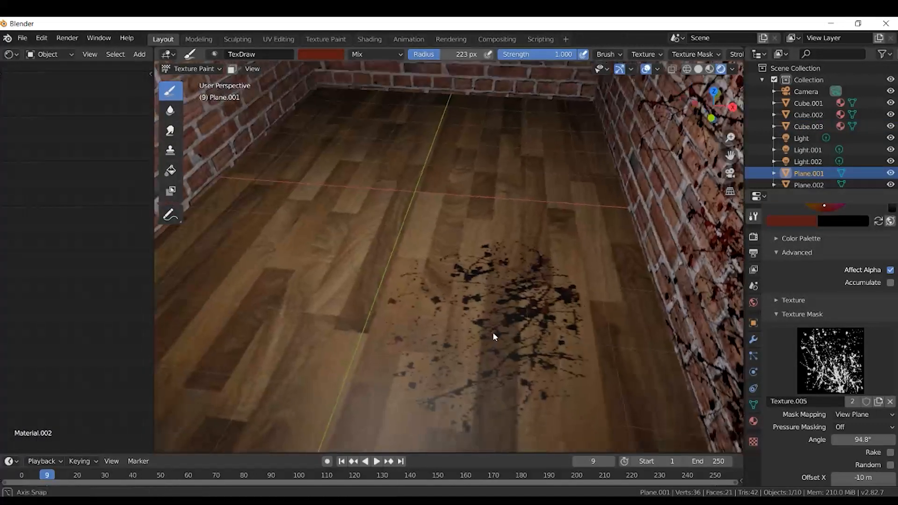
middle_drag(486, 334, 455, 194)
click(456, 198)
middle_drag(374, 278, 378, 296)
click(591, 279)
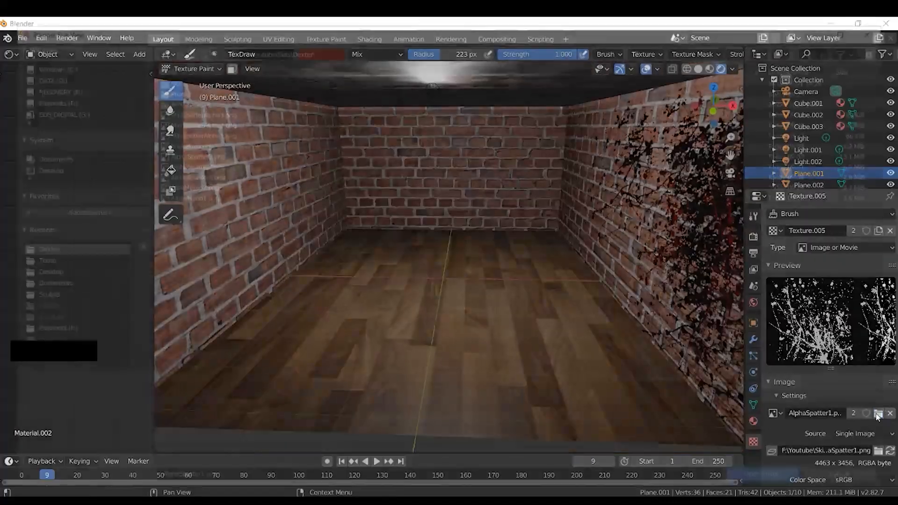
Replace the image in brush texture Texture.005 with AlphaHand2.png from the Dexter folder
click(853, 385)
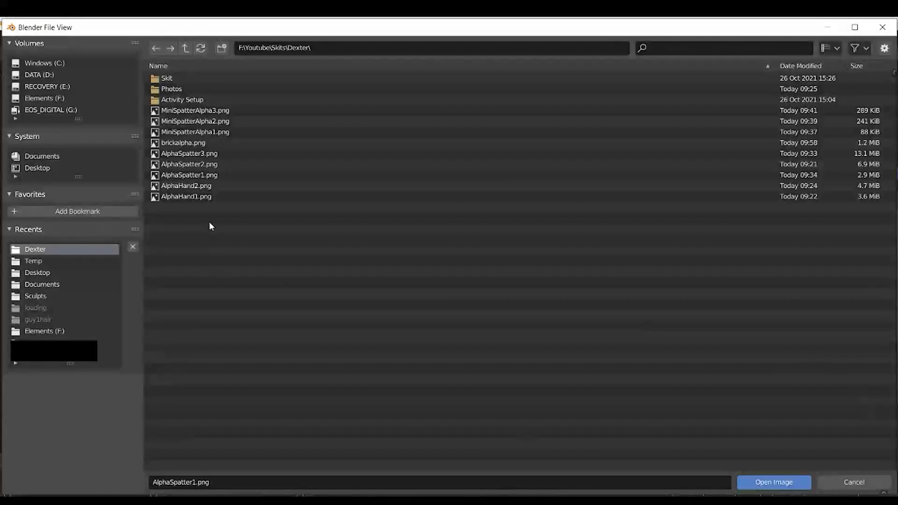
click(212, 187)
click(809, 483)
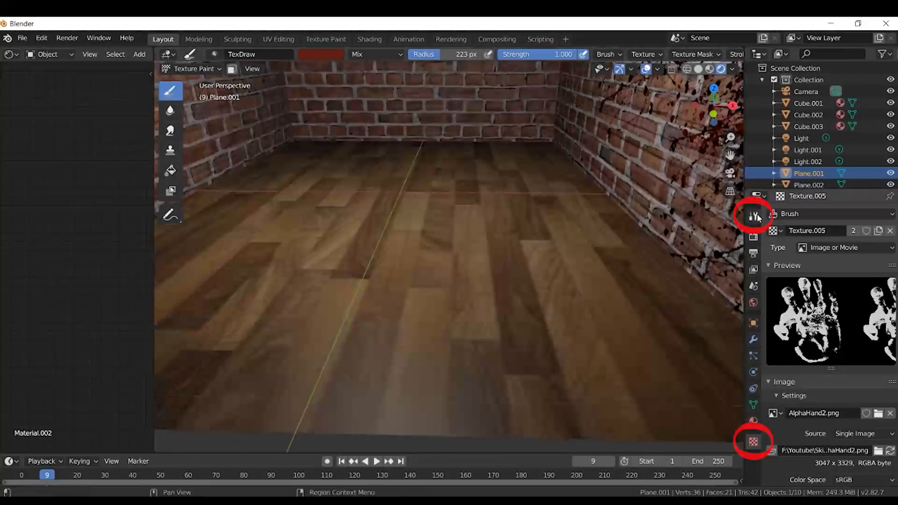
Assign the handprint texture Texture.002 as the brush's texture mask
click(755, 216)
scroll(796, 380, down, 10)
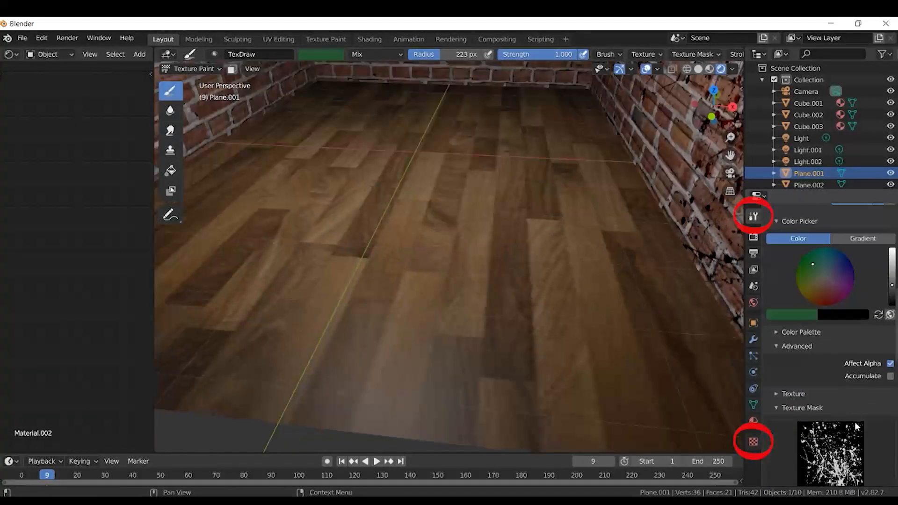
scroll(858, 426, down, 4)
click(831, 380)
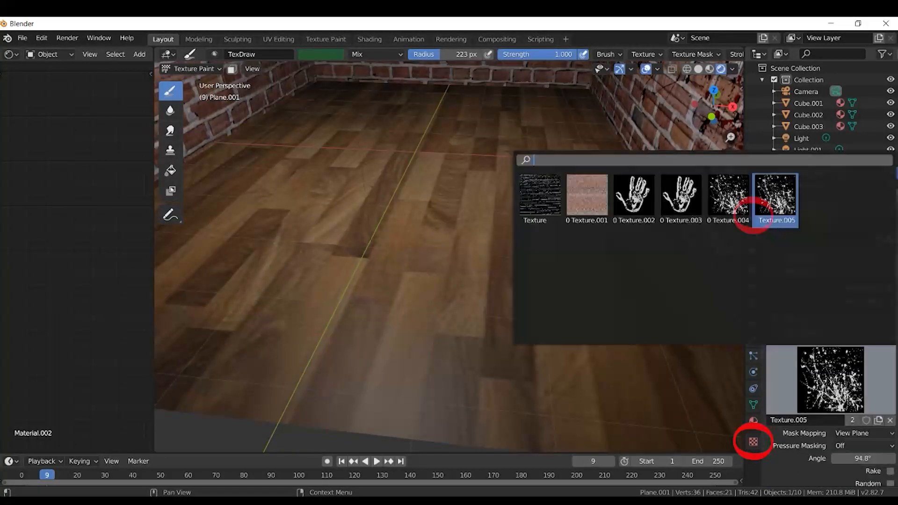
click(634, 197)
Try stamping a green handprint on the near part of the wooden floor
middle_drag(451, 377, 481, 361)
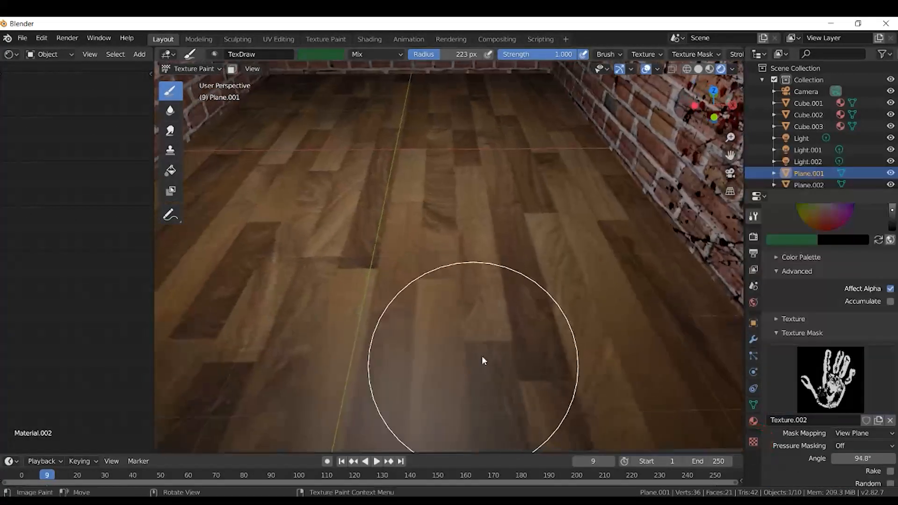
click(487, 343)
middle_drag(494, 312, 529, 336)
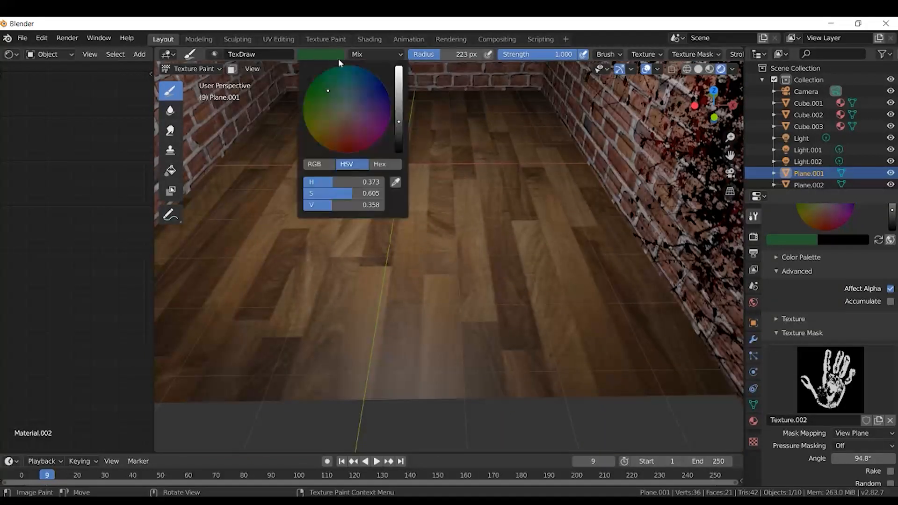
Change the brush colour from green to dark red for the floor handprints
drag(344, 131, 350, 141)
click(526, 293)
middle_drag(526, 292, 526, 333)
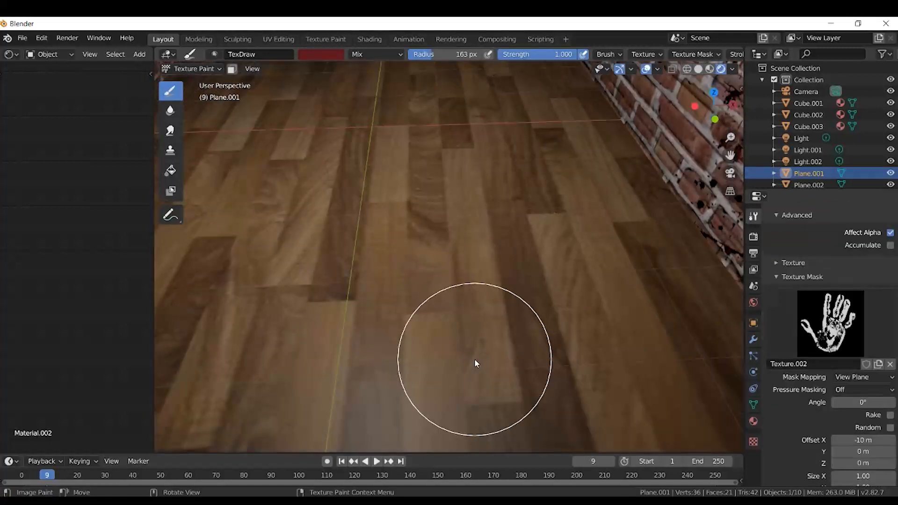
Stamp two dark red handprints side by side on the near part of the wooden floor
drag(474, 359, 448, 355)
click(535, 287)
scroll(536, 305, down, 2)
mouse_move(535, 304)
middle_down()
mouse_move(540, 277)
mouse_move(546, 299)
mouse_move(634, 298)
mouse_move(526, 322)
mouse_move(493, 279)
mouse_move(551, 300)
middle_up()
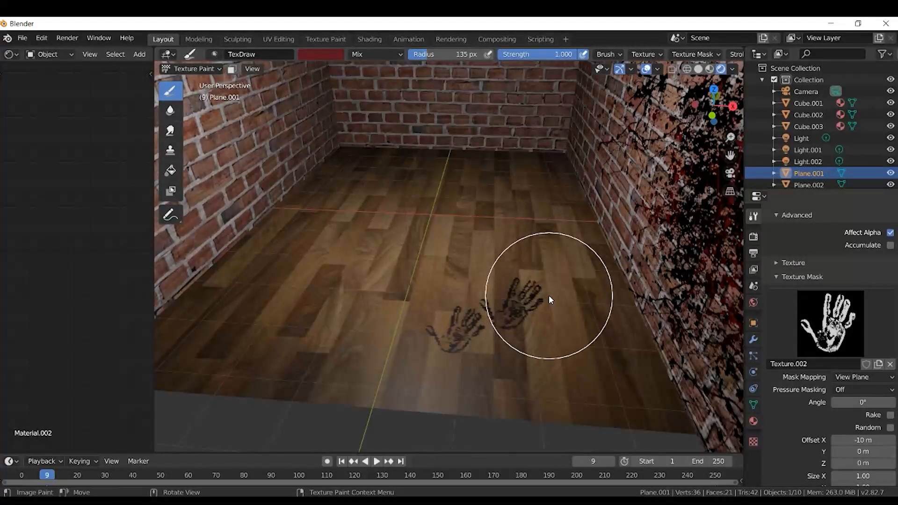
Return to Object Mode and select the back brick wall Cube.001
middle_drag(549, 295, 504, 292)
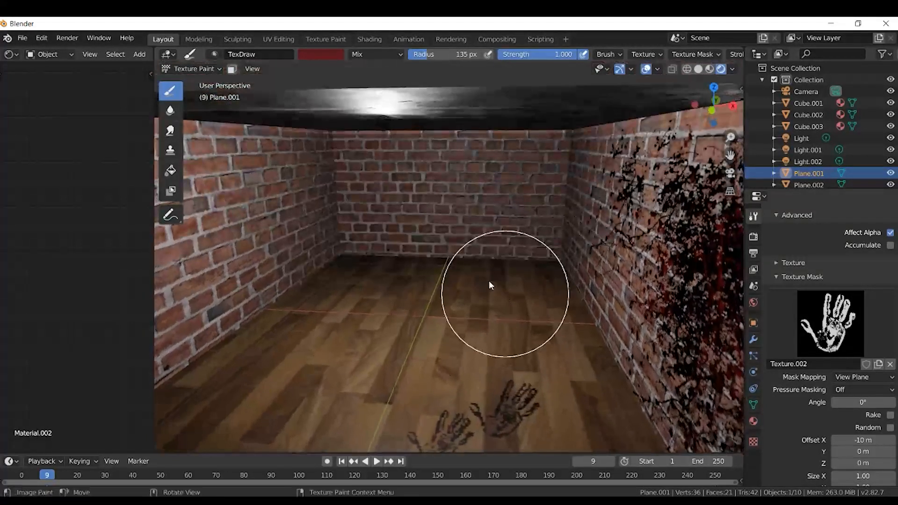
click(193, 69)
click(195, 81)
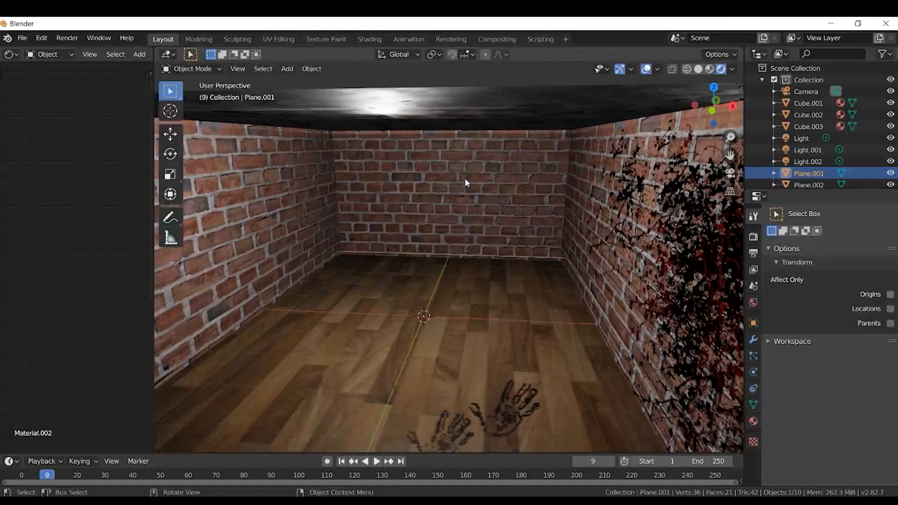
click(465, 178)
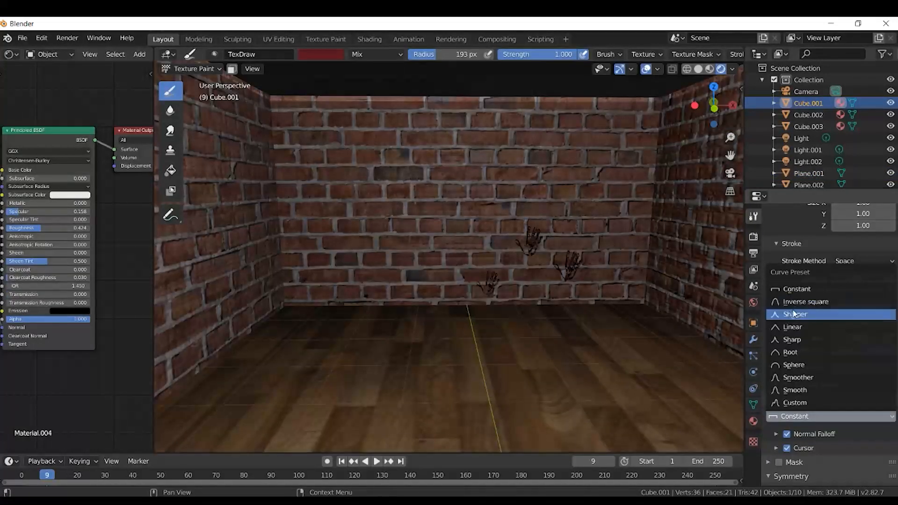
Set the brush falloff preset to Inverse square and try a stroke on the back wall
click(794, 305)
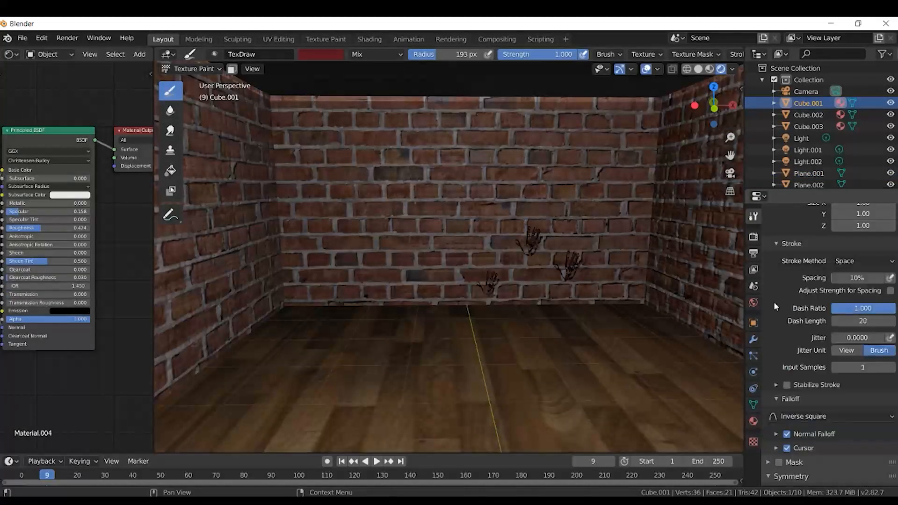
mouse_move(375, 152)
mouse_down()
mouse_move(437, 205)
mouse_move(401, 228)
mouse_move(487, 134)
mouse_move(415, 172)
mouse_up()
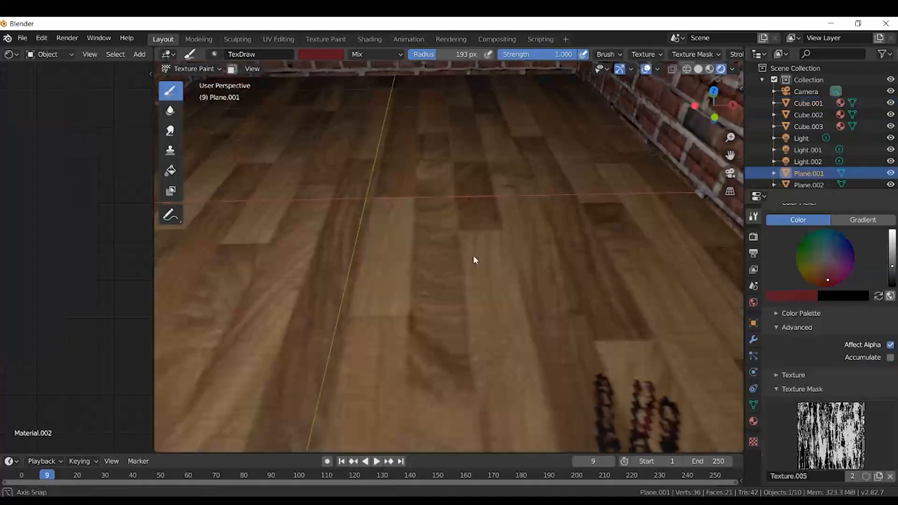
Undo the trial stroke and paint streaky dark red smears across the middle of the floor with a 307 px brush radius
drag(475, 259, 493, 173)
key(ctrl+z)
click(515, 161)
scroll(516, 160, down, 3)
mouse_move(515, 158)
middle_down()
mouse_move(515, 139)
mouse_move(524, 186)
middle_up()
scroll(491, 196, up, 2)
drag(445, 210, 440, 202)
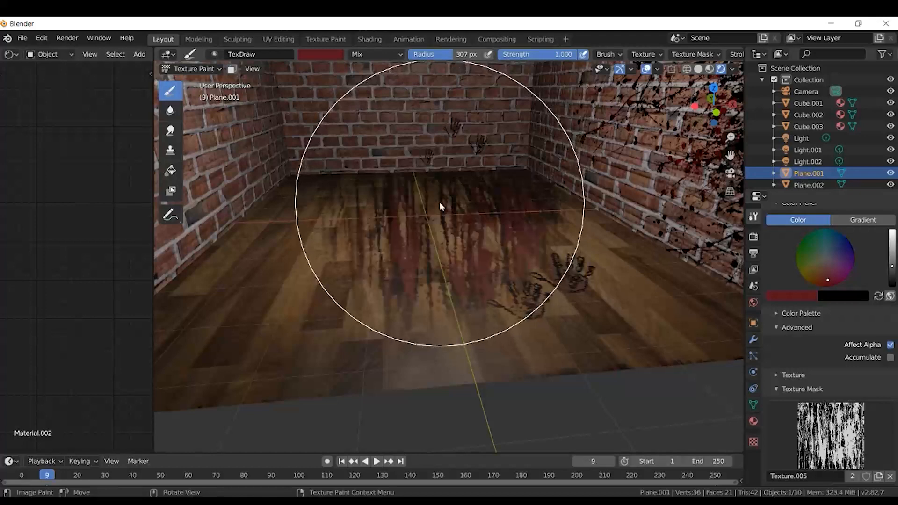
Stamp a small drop spatter on the Cube.002 brick wall with a brush radius of 199 px
scroll(448, 209, up, 1)
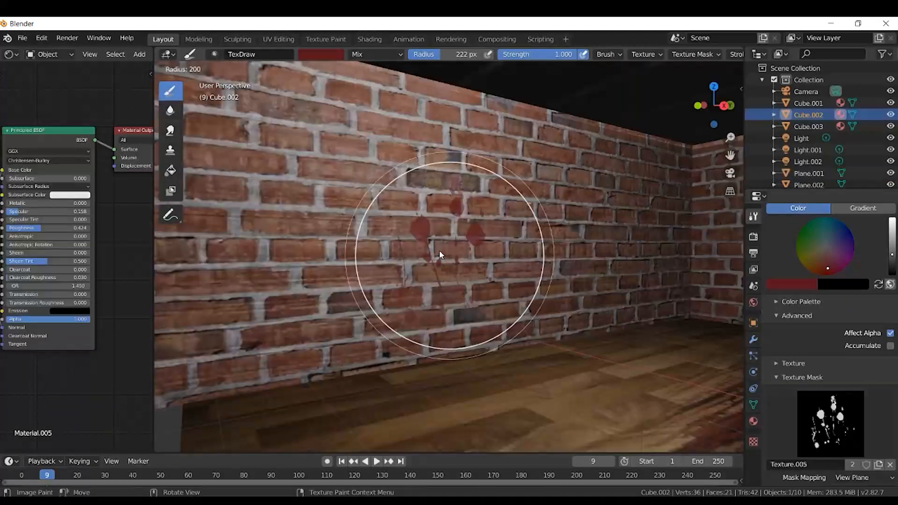
drag(439, 251, 421, 243)
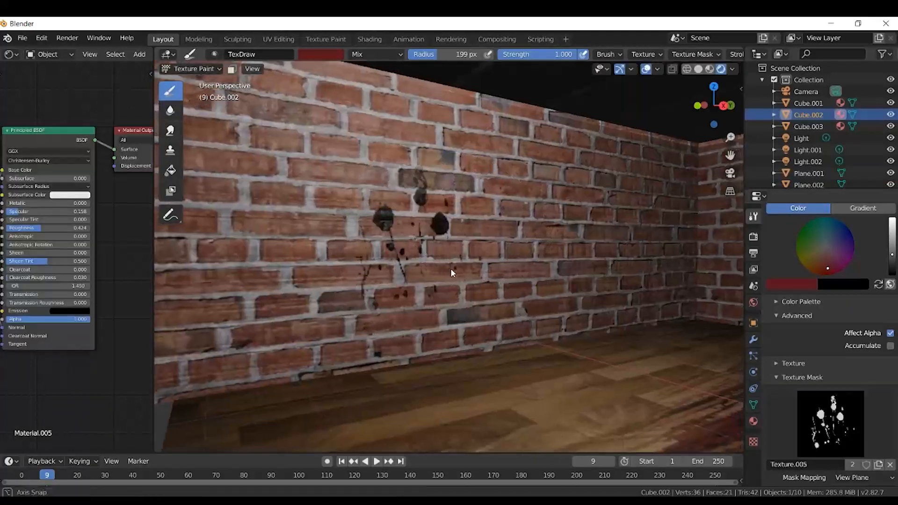